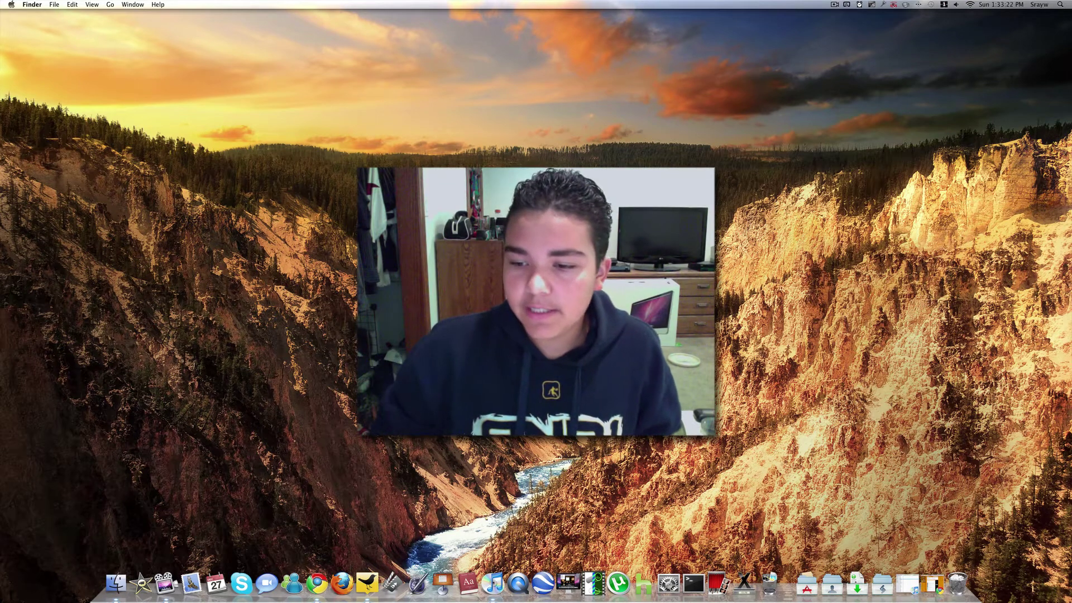
- Restore the minimized Chrome window and scroll through the Twitter timeline
left_click(929, 586)
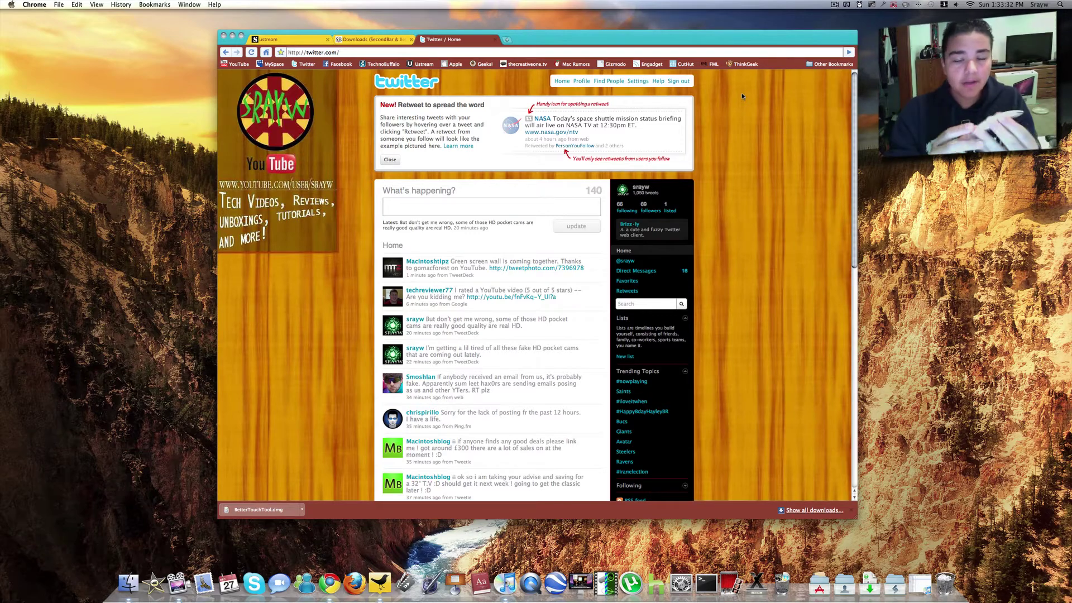
scroll(741, 97, "down", 10)
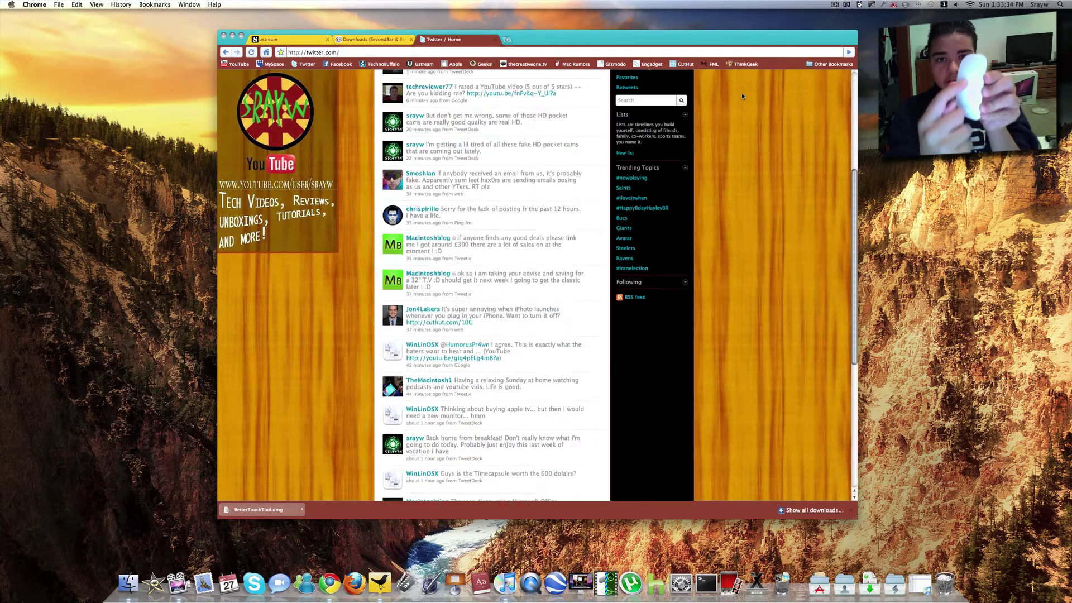
scroll(742, 96, "up", 12)
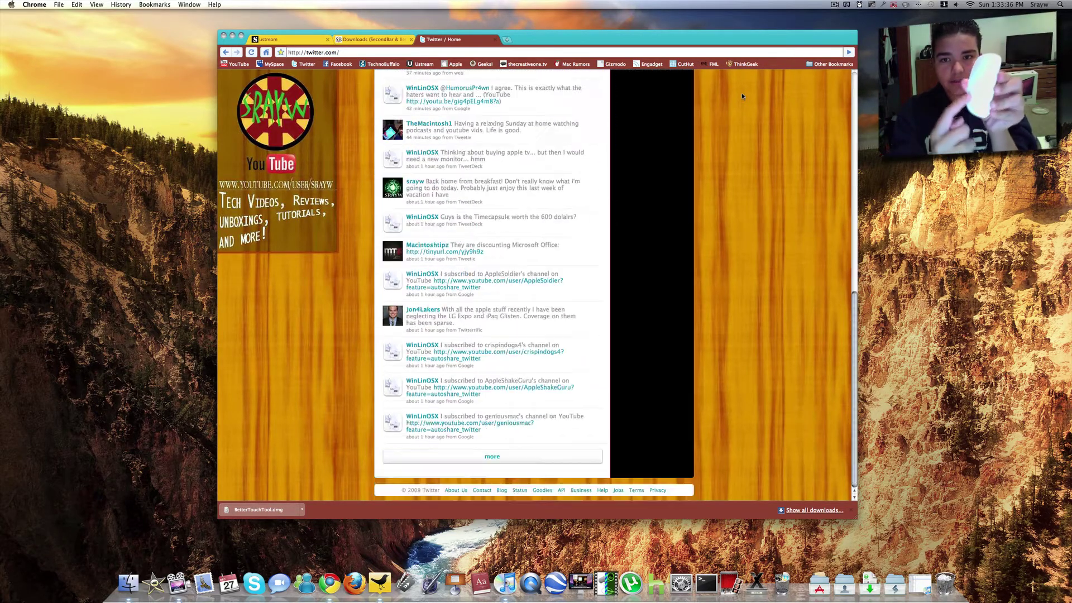
scroll(741, 96, "down", 15)
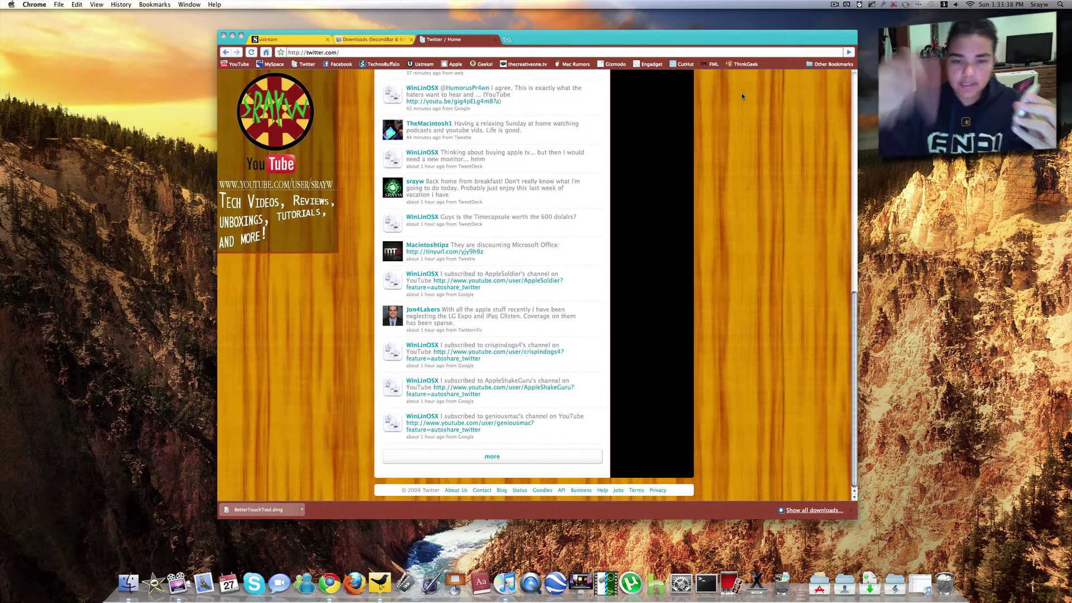
scroll(742, 96, "up", 15)
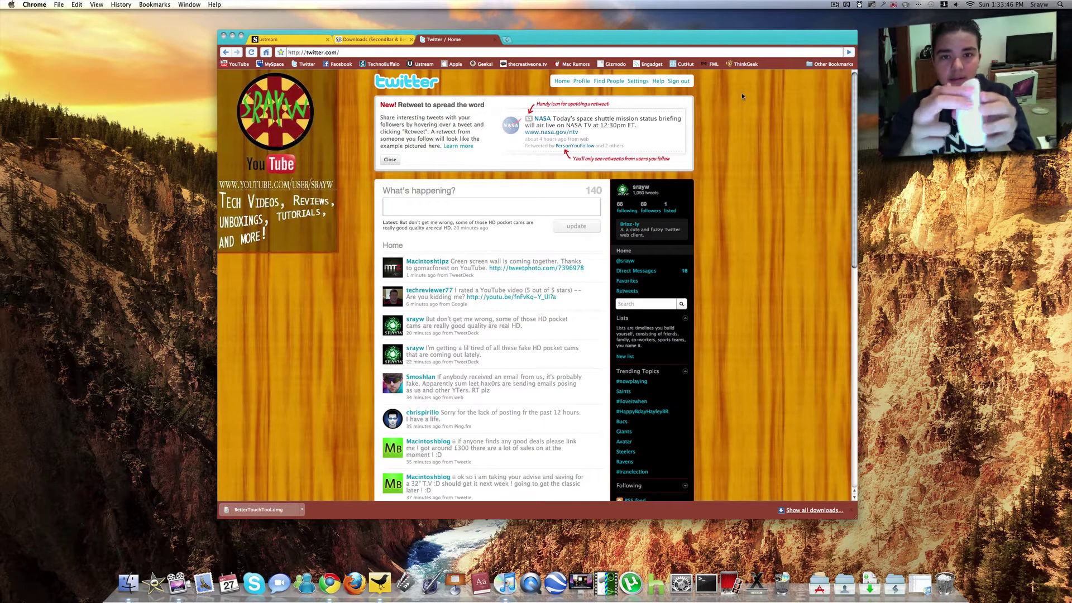
- Go back and return to Twitter home, then switch to the SecondBar & BetterTouchTool Downloads tab
key("super+bracketleft")
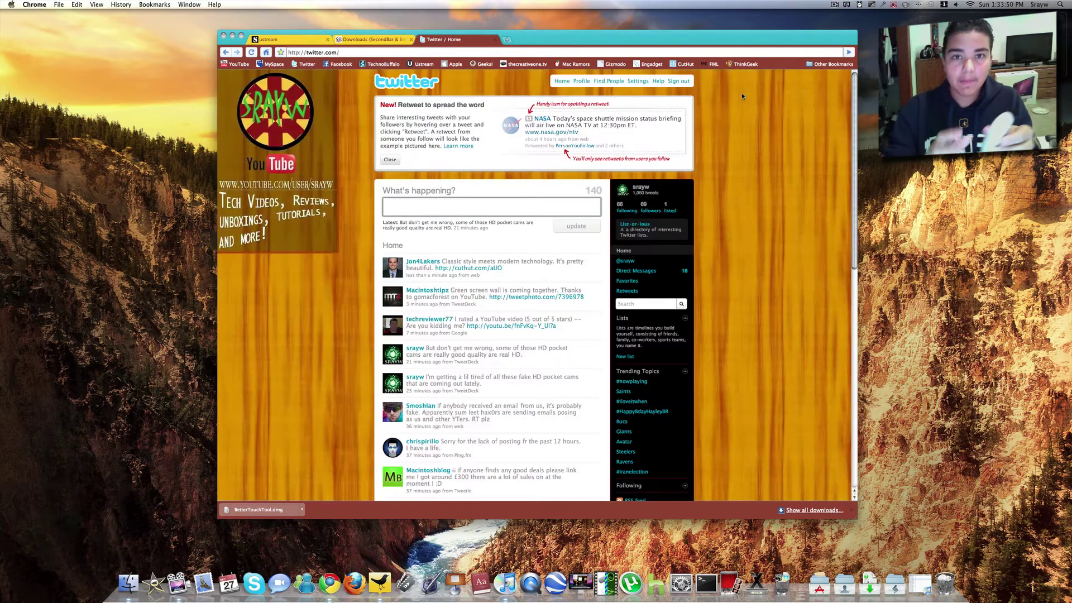
scroll(742, 96, "down", 1)
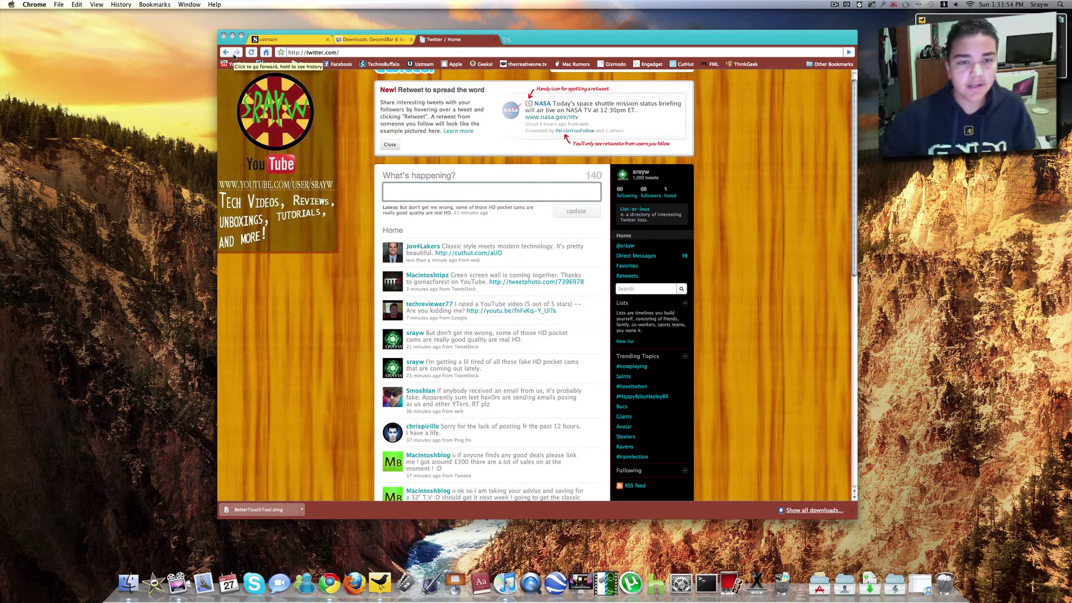
left_click(258, 119)
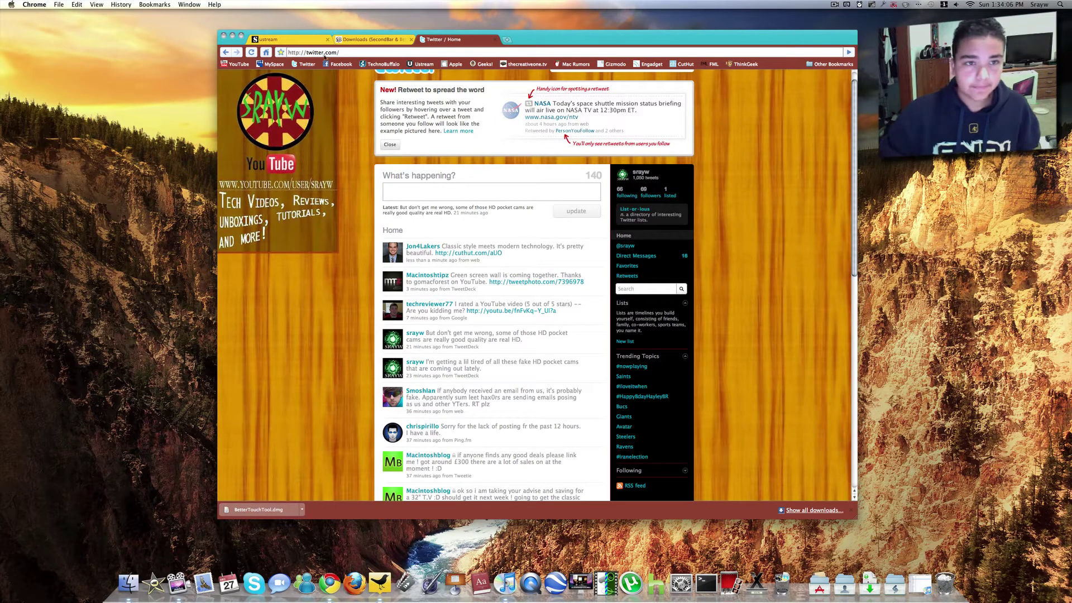
left_click(373, 39)
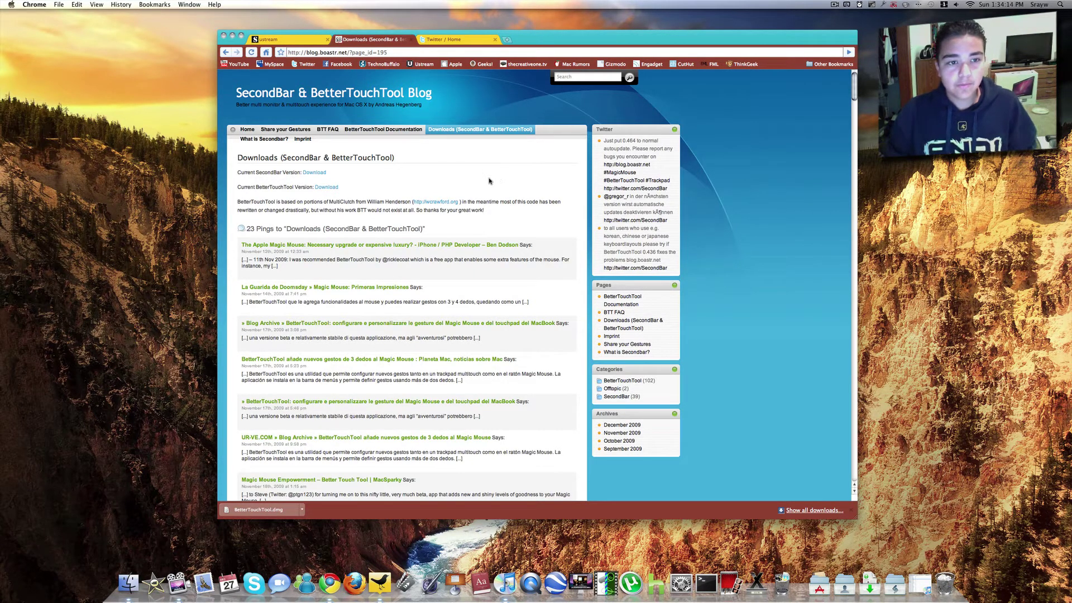
- Minimize the Chrome window to the Dock with Cmd+M
key("super+m")
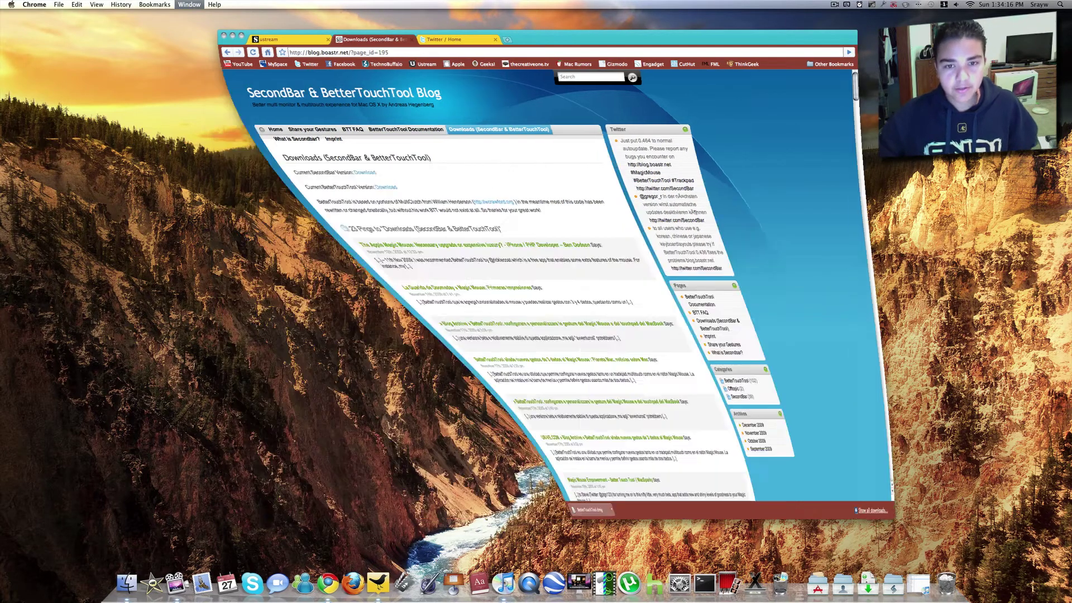
- Open BetterTouchTool Preferences from the menu bar, view Touchpad gestures, then return to Magic Mouse
left_click(846, 5)
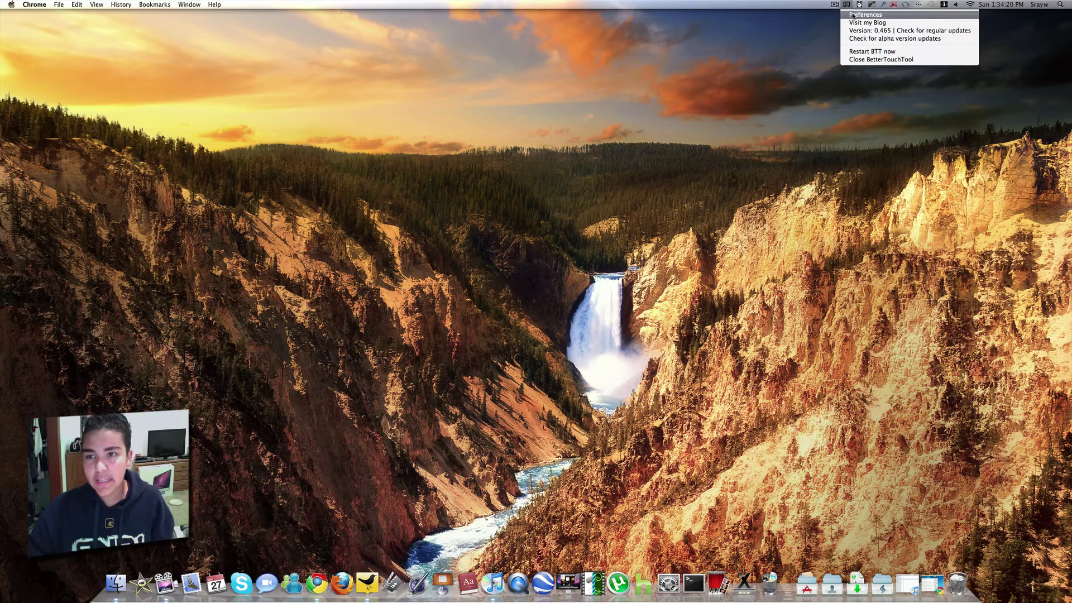
left_click(852, 15)
left_click_drag(595, 110, 588, 101)
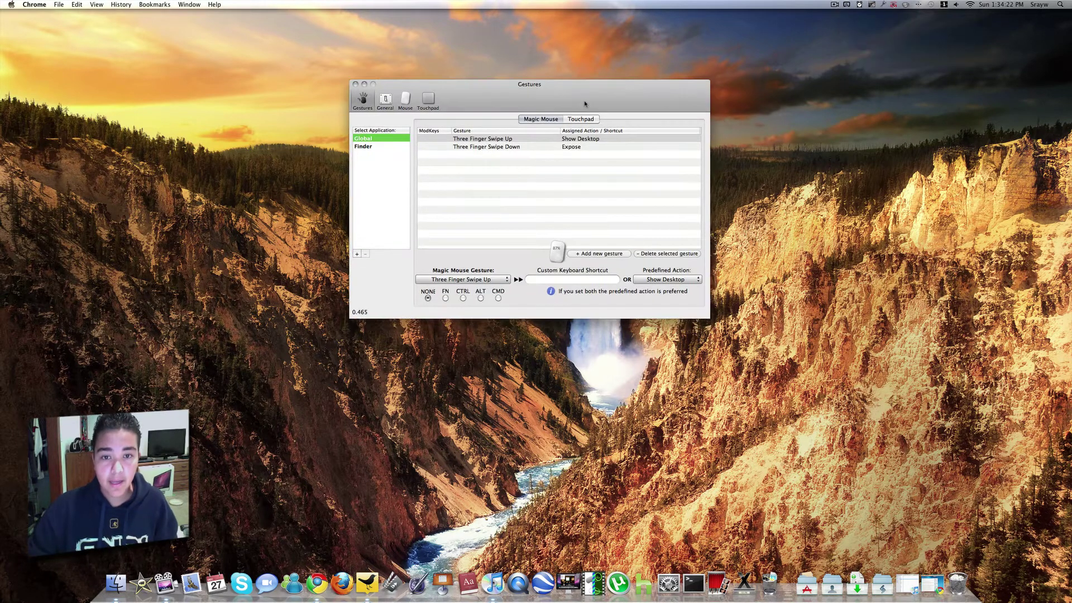
left_click(586, 119)
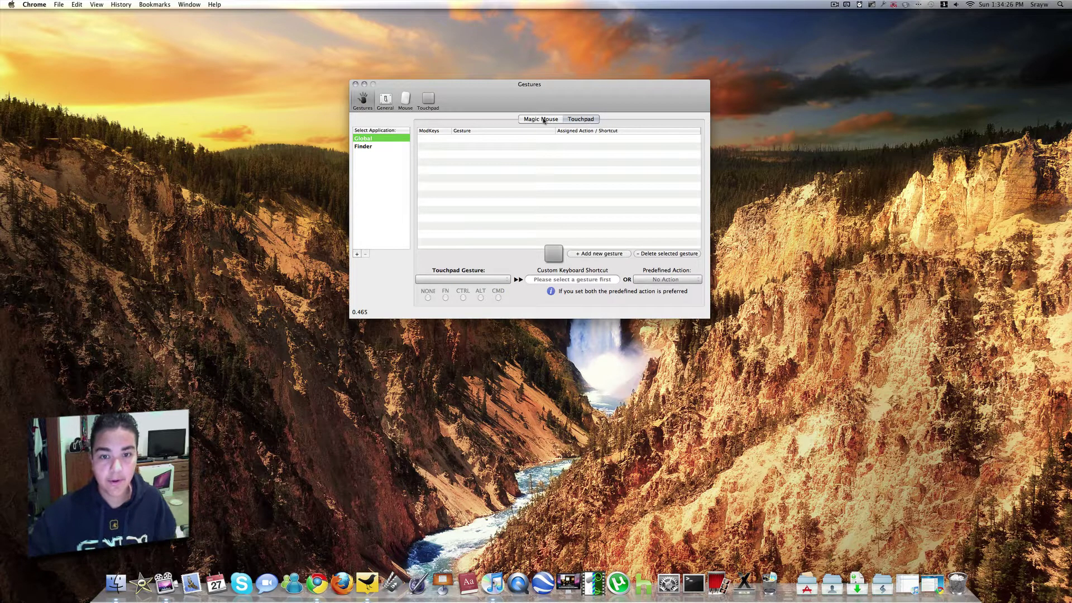
left_click(540, 119)
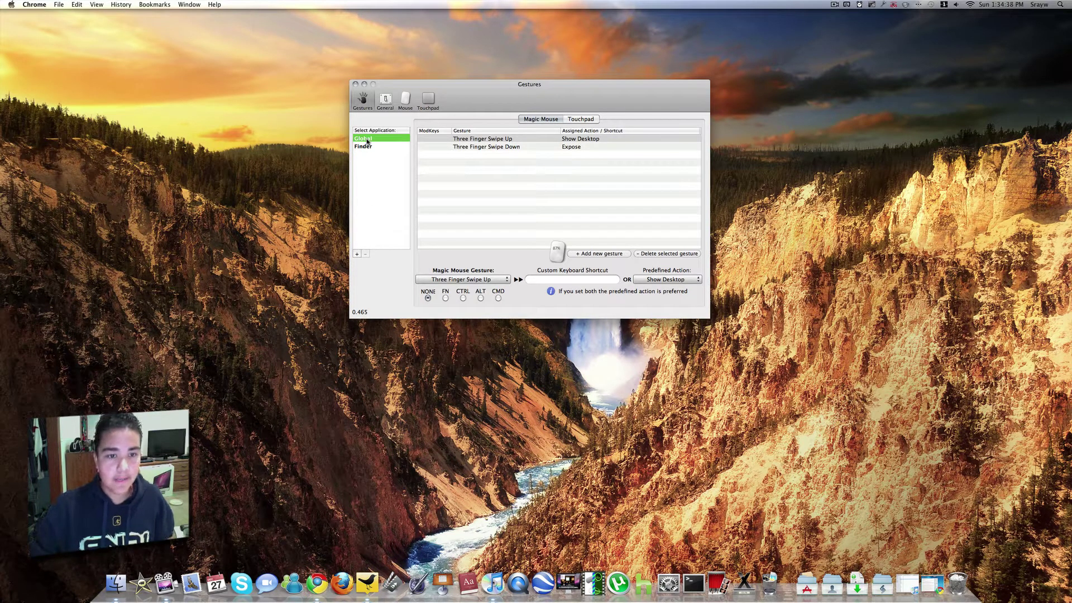
- Start adding an app-specific gesture set, browse the Applications list, then cancel the picker
left_click(358, 255)
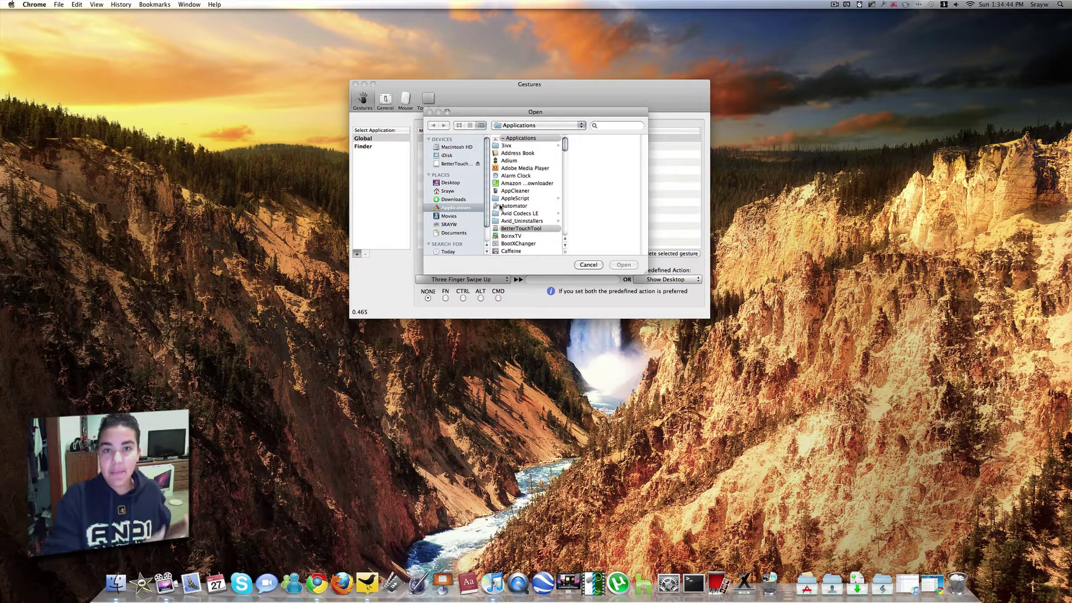
scroll(500, 207, "down", 5)
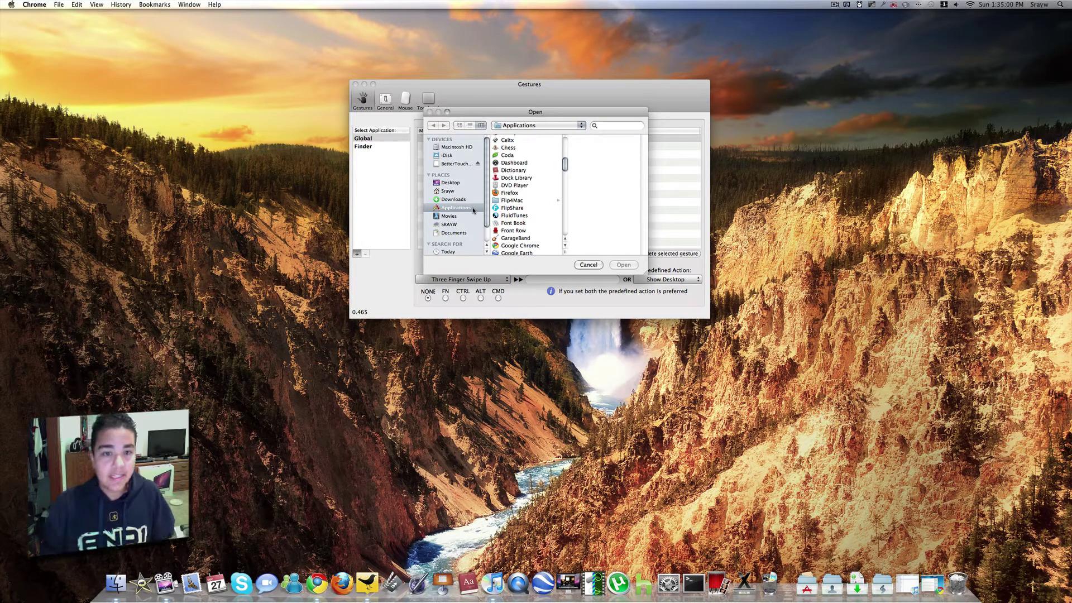
left_click(594, 266)
left_click_drag(498, 114, 500, 114)
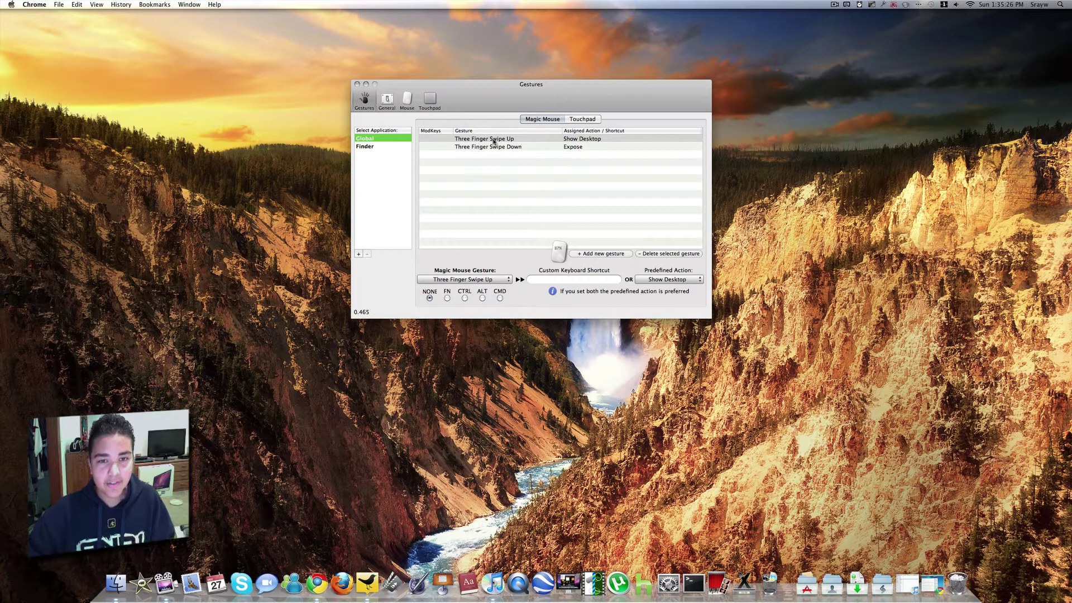
- Add a new Global Magic Mouse gesture and set it to Two Finger Swipe Down
left_click(583, 254)
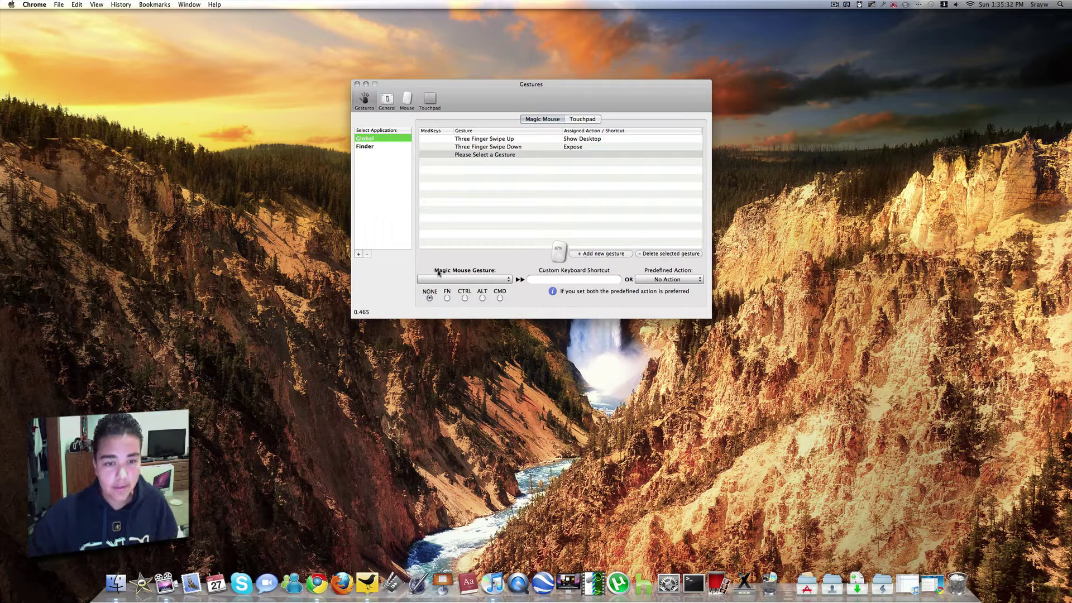
left_click(497, 283)
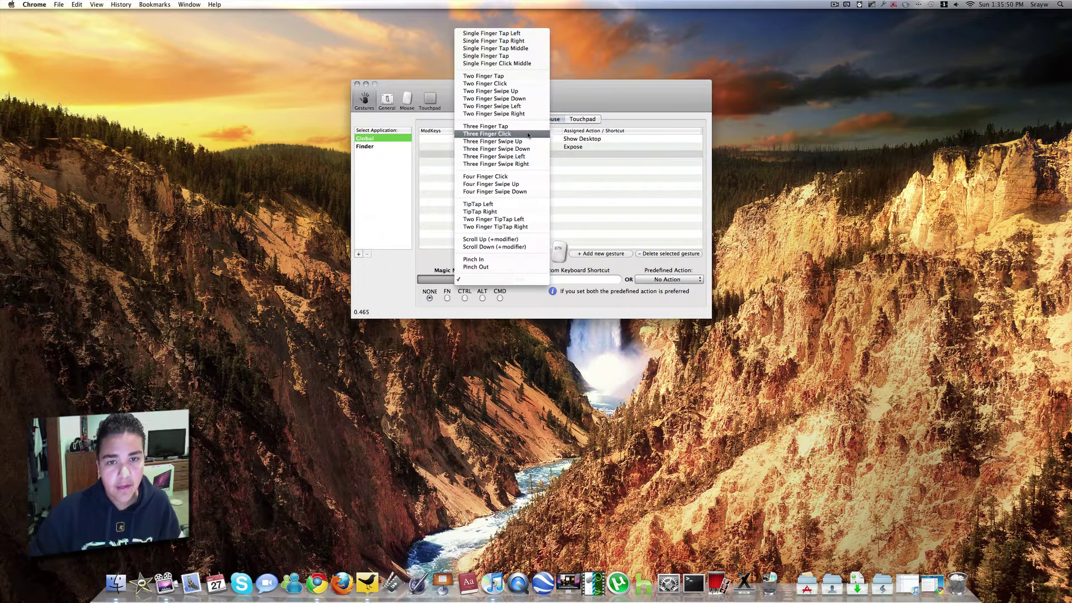
left_click(533, 101)
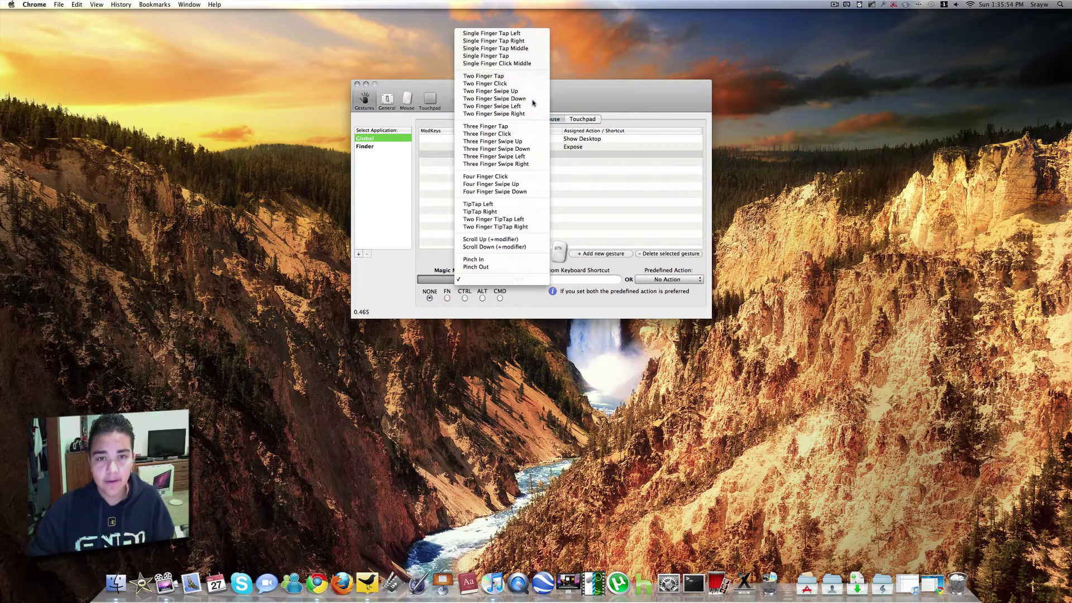
- Assign the Spaces predefined action to the Two Finger Swipe Down gesture
left_click(656, 279)
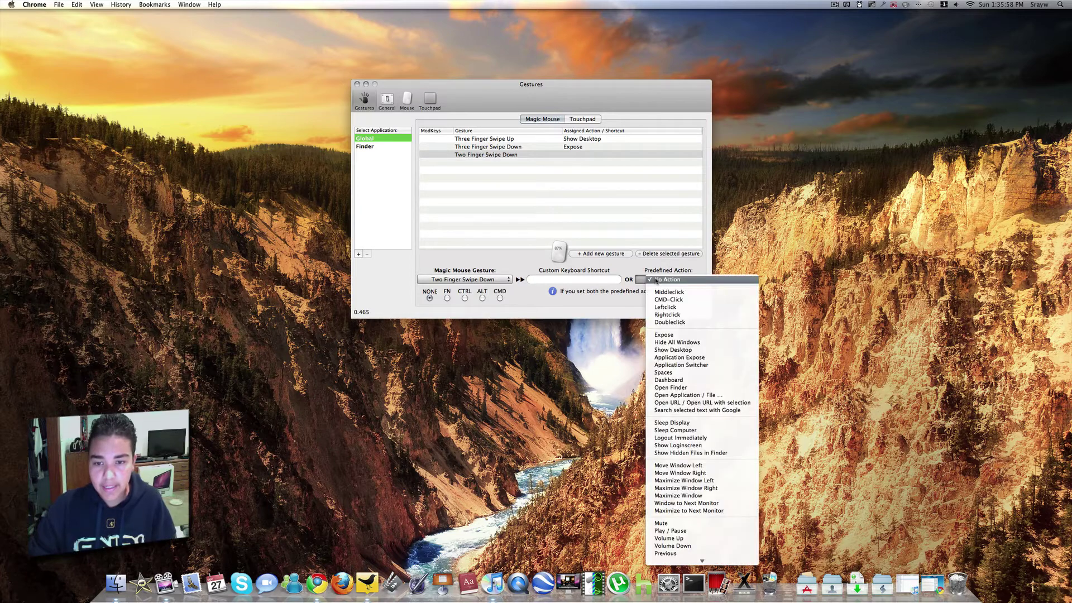
mouse_move(692, 565)
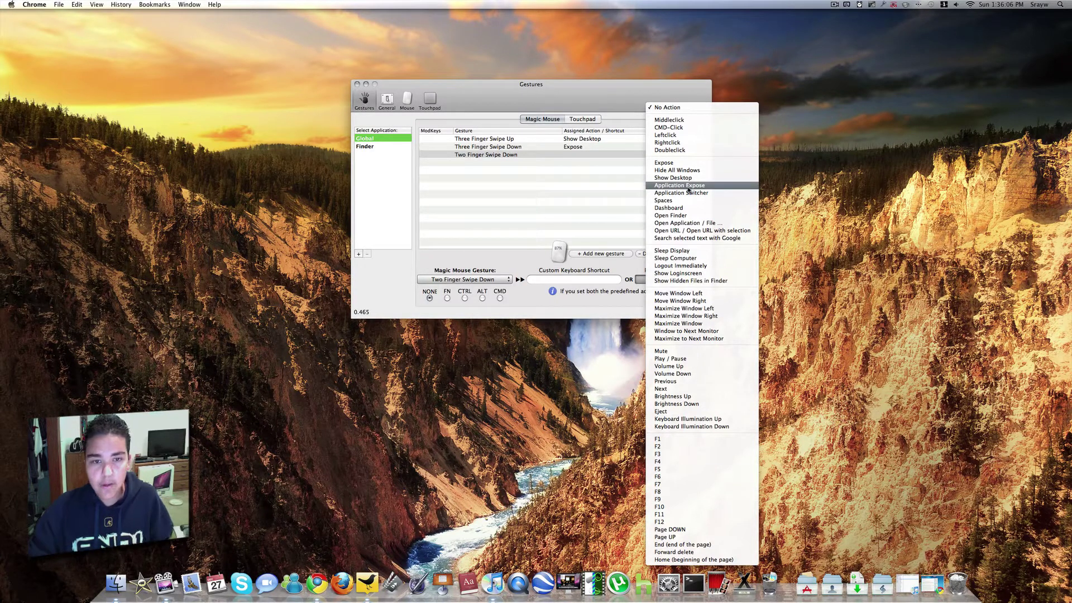
left_click(712, 200)
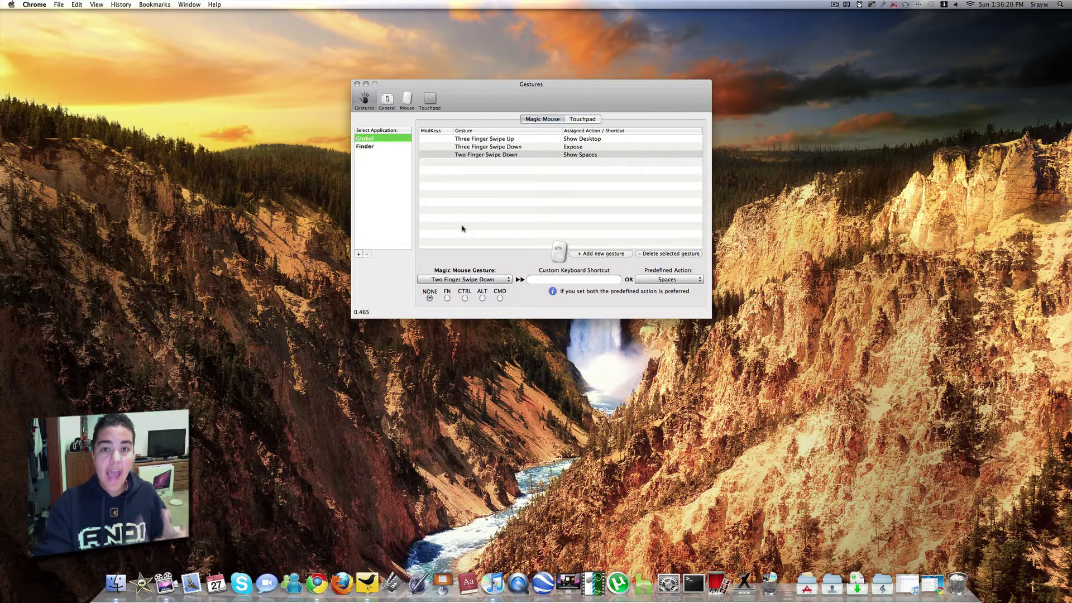
- Delete the Two Finger Swipe Down gesture, then test Exposé (F9) and Show Desktop (F11)
left_click(491, 155)
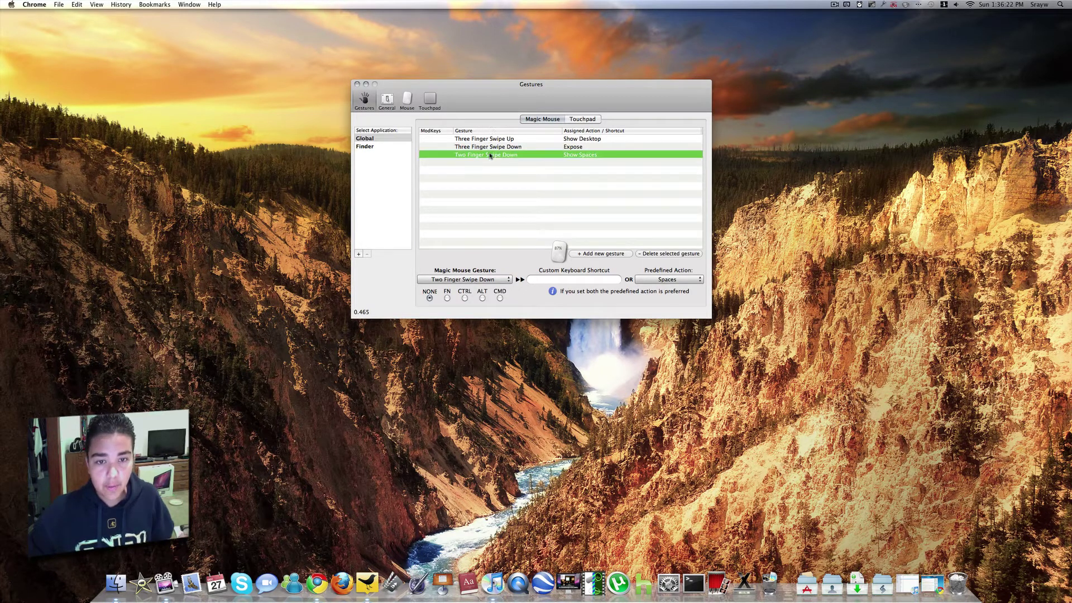
left_click(659, 254)
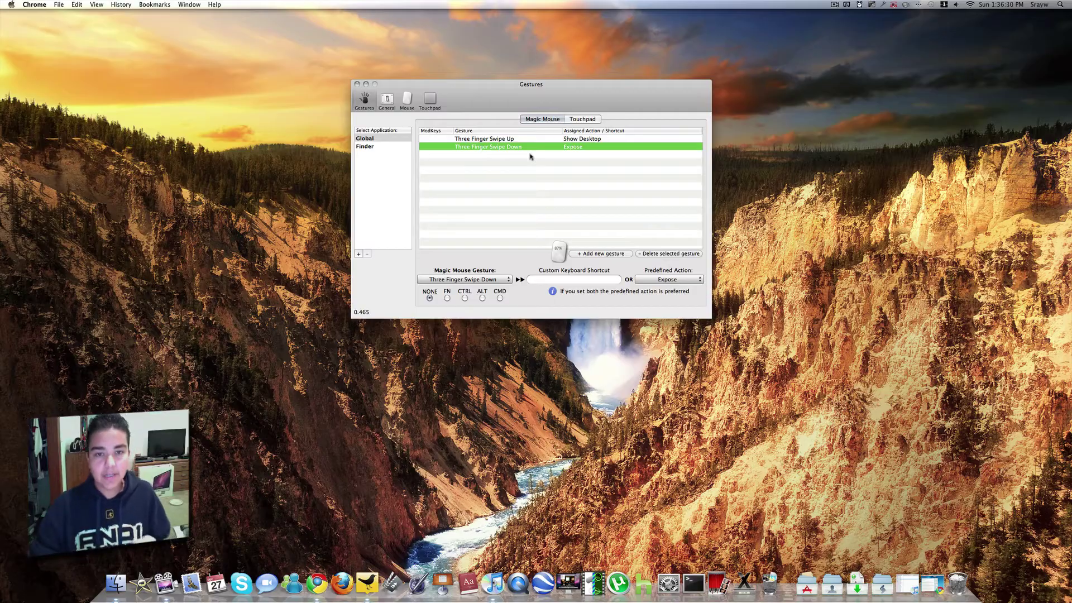
key("F9")
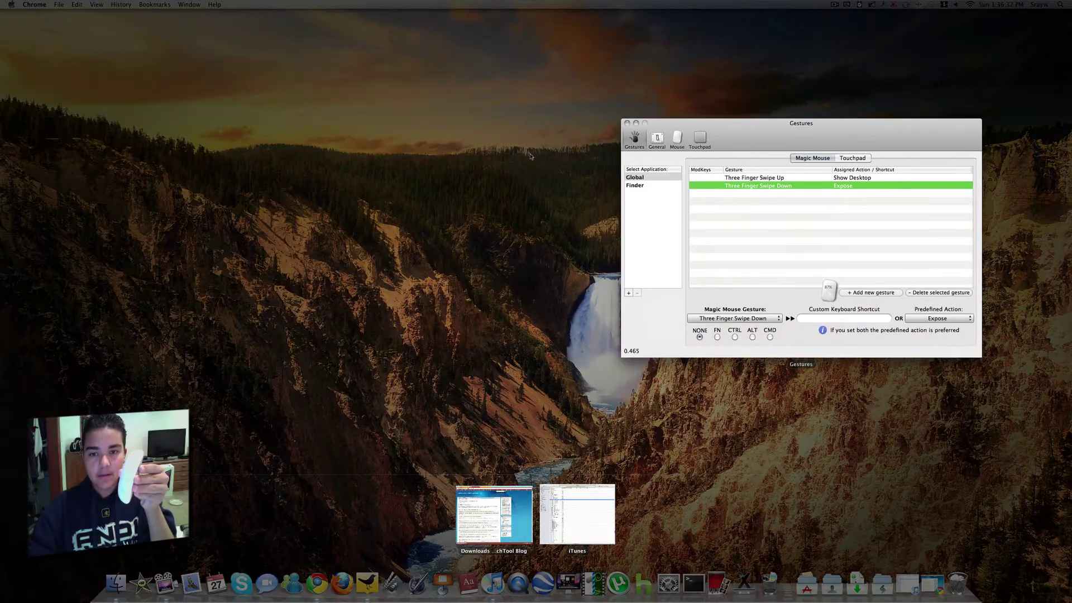
key("F9")
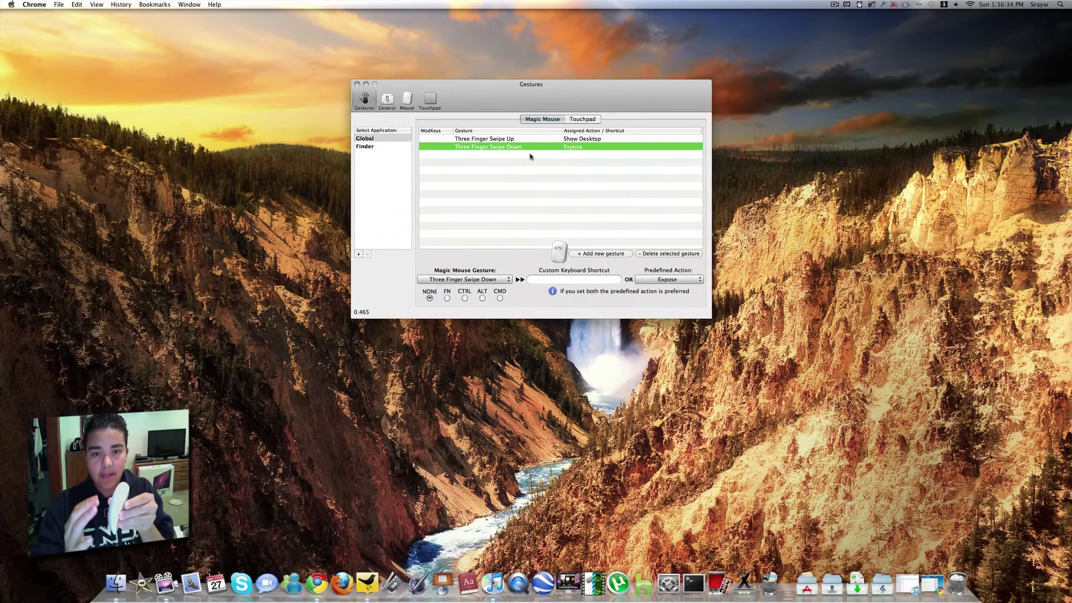
key("F11")
key("F11")
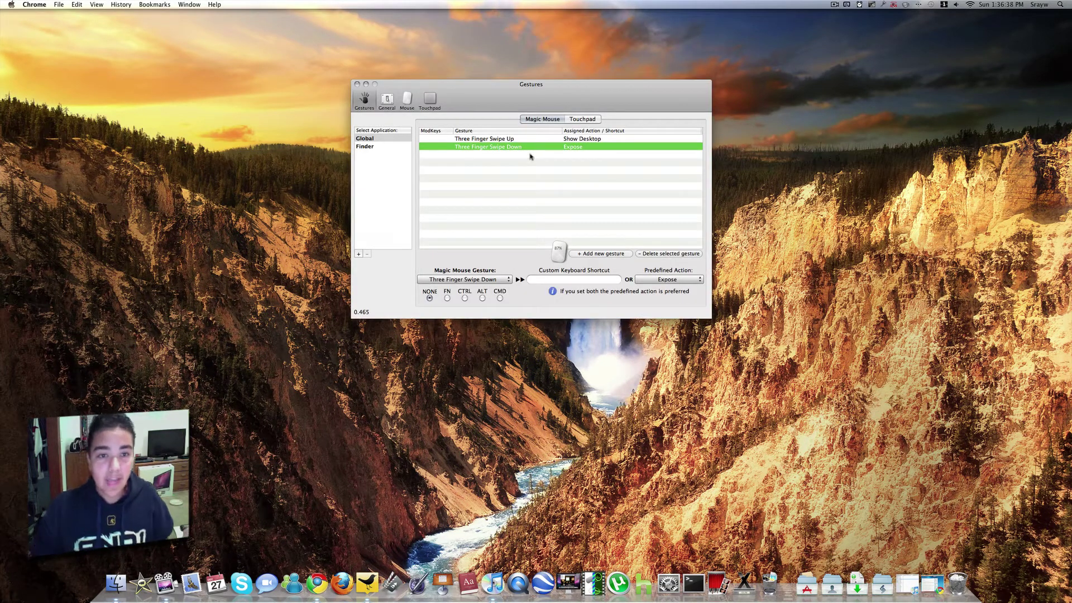
left_click_drag(533, 110, 530, 124)
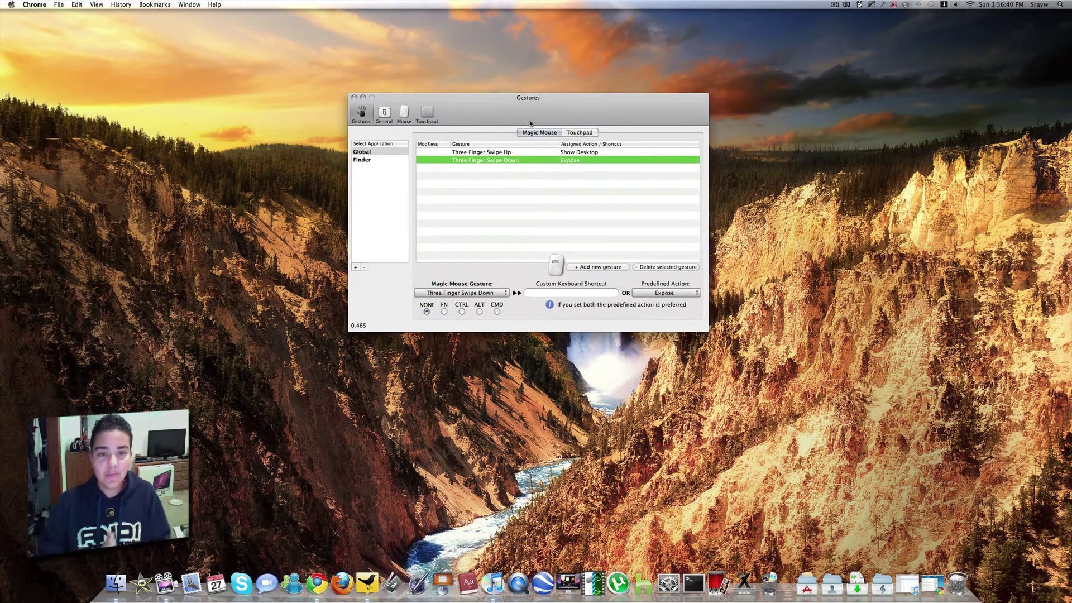